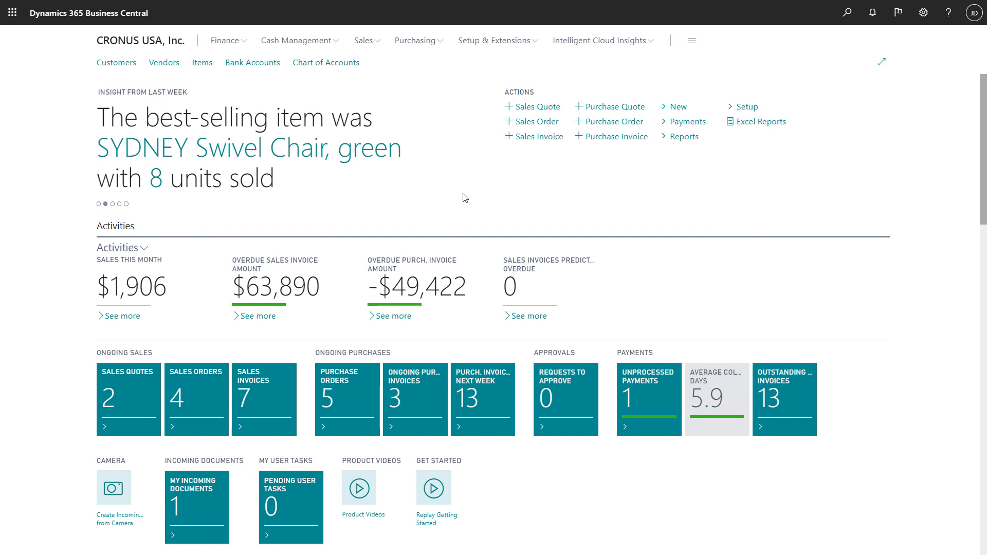
Change the role in My Settings to the accounting role and apply the new settings
left_click(923, 20)
left_click(846, 99)
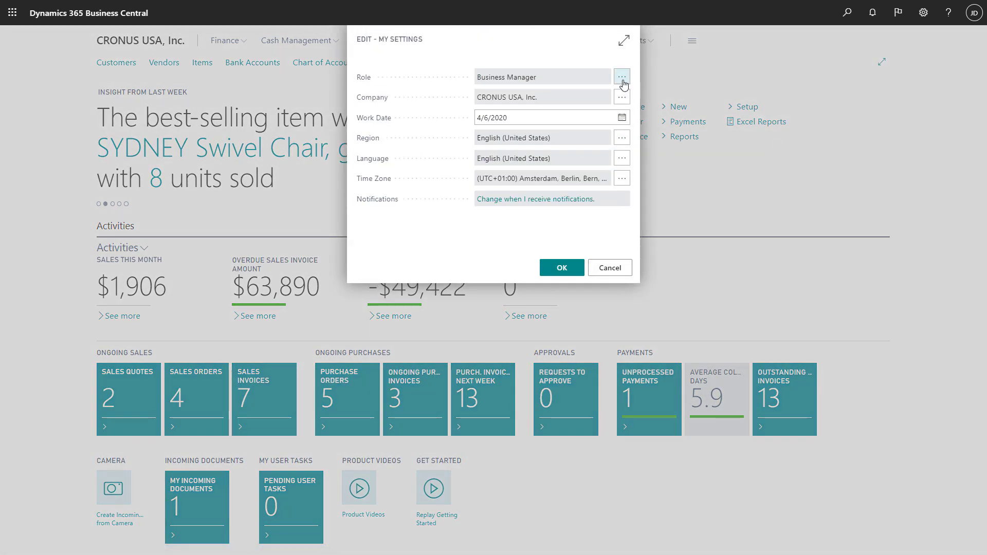
left_click(622, 75)
left_click(324, 122)
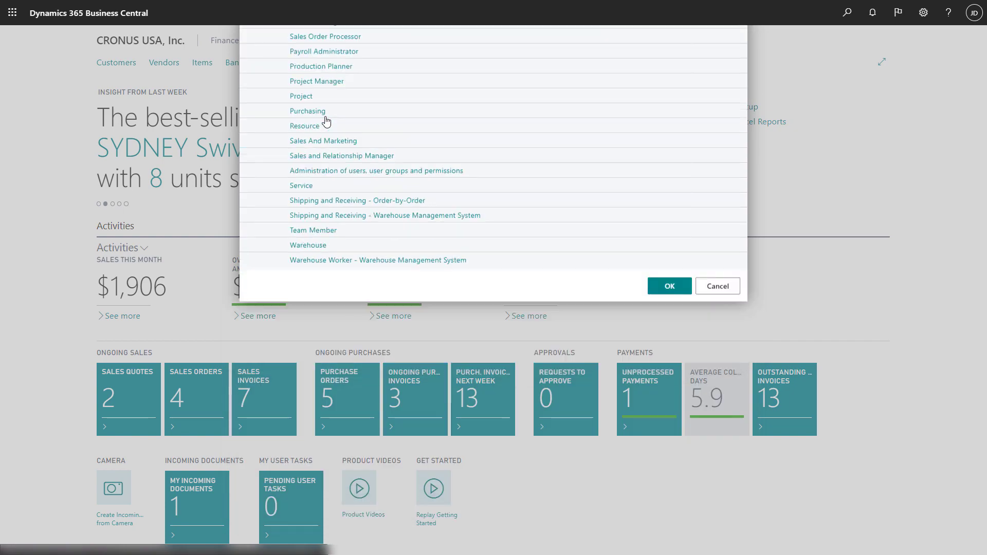
left_click(553, 268)
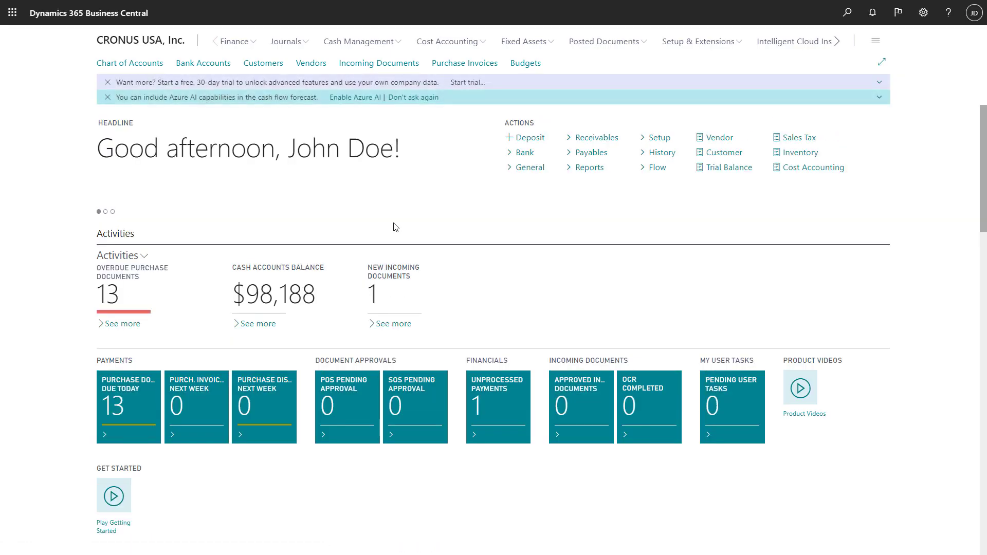
Dismiss the free trial and Azure AI cash flow forecast notifications on the home page
left_click(108, 83)
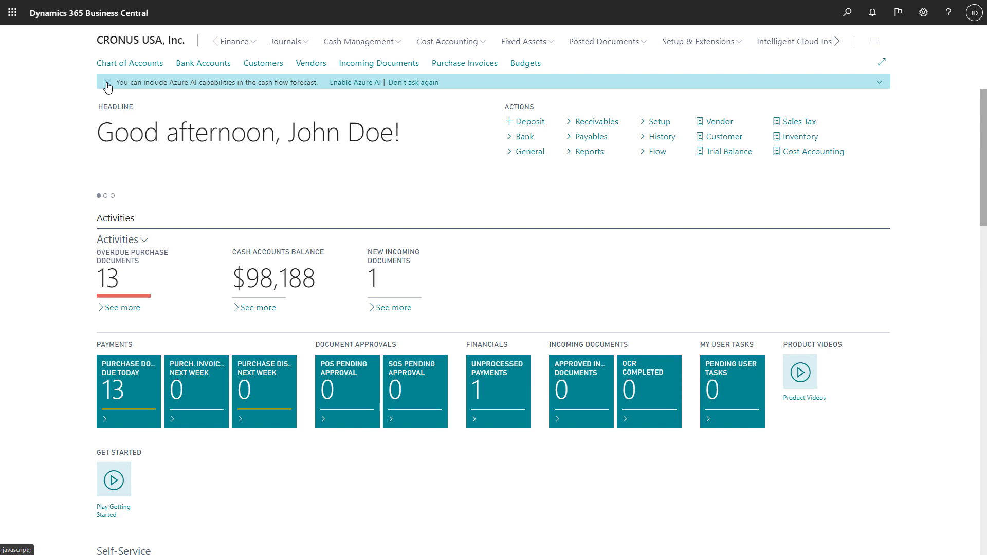
left_click(107, 83)
View the list of overdue purchase documents behind the activity figure, and return to the home page
scroll(493, 309, "down", 1)
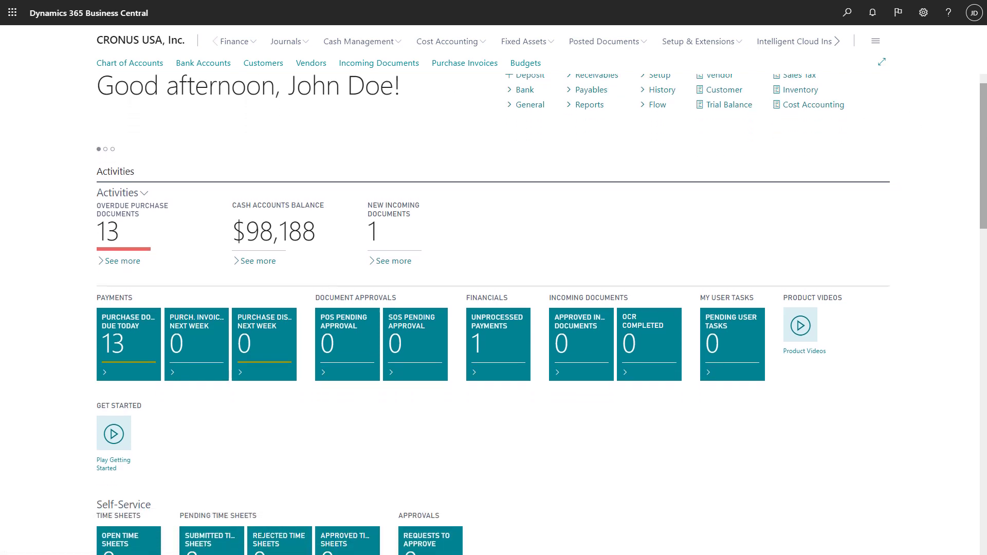
scroll(494, 309, "down", 2)
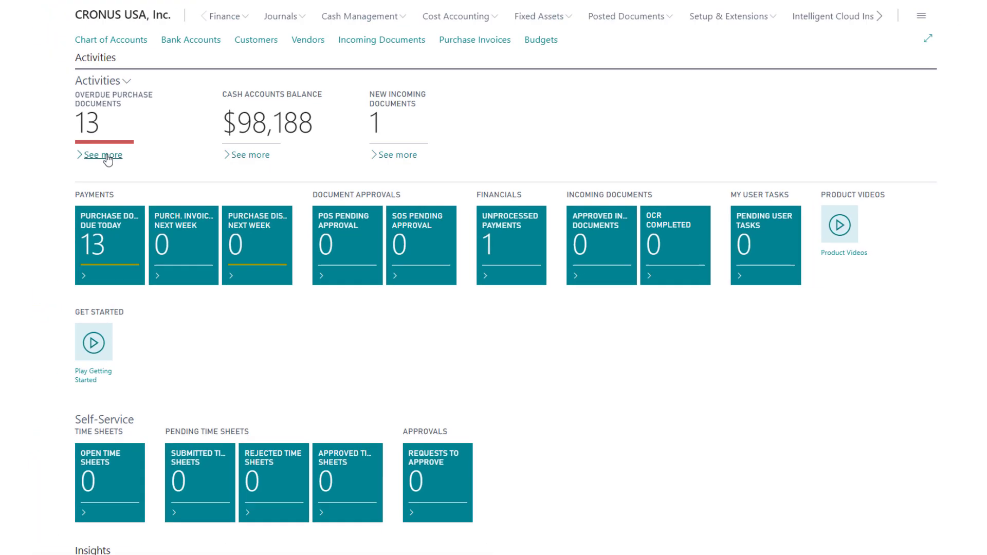
left_click(108, 159)
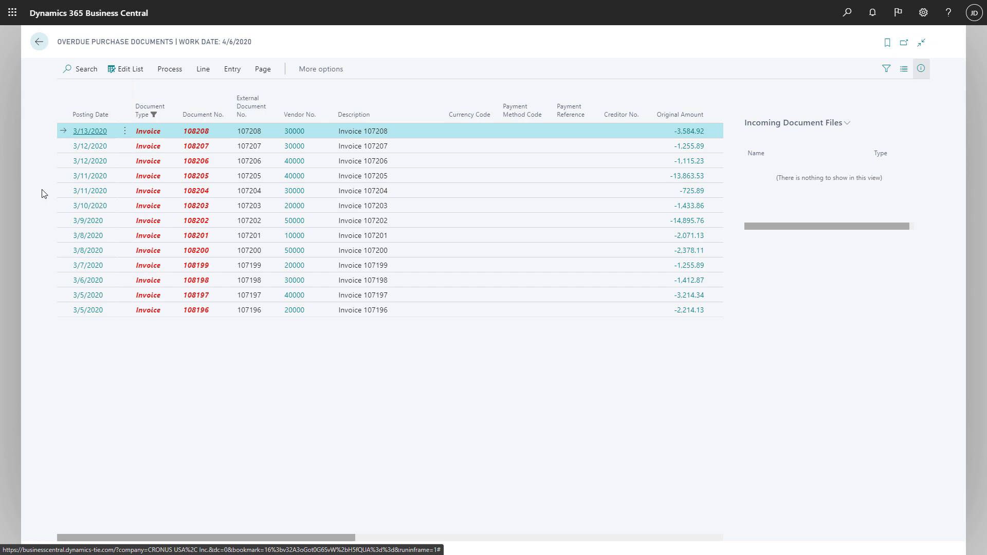
left_click(39, 43)
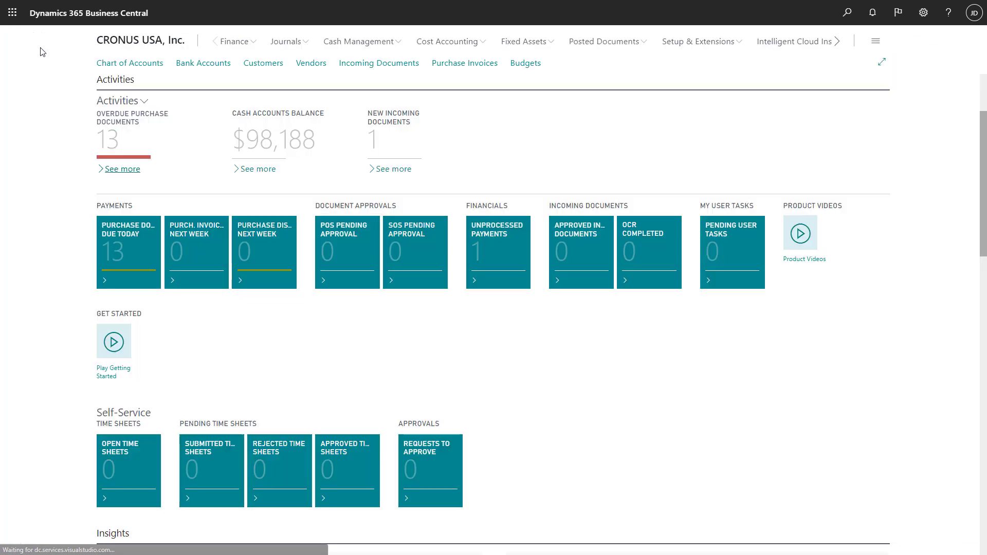
Open the My Accounts list for editing, browse the available accounts on a new line, and close the list without adding one
scroll(65, 220, "down", 2)
scroll(65, 220, "down", 5)
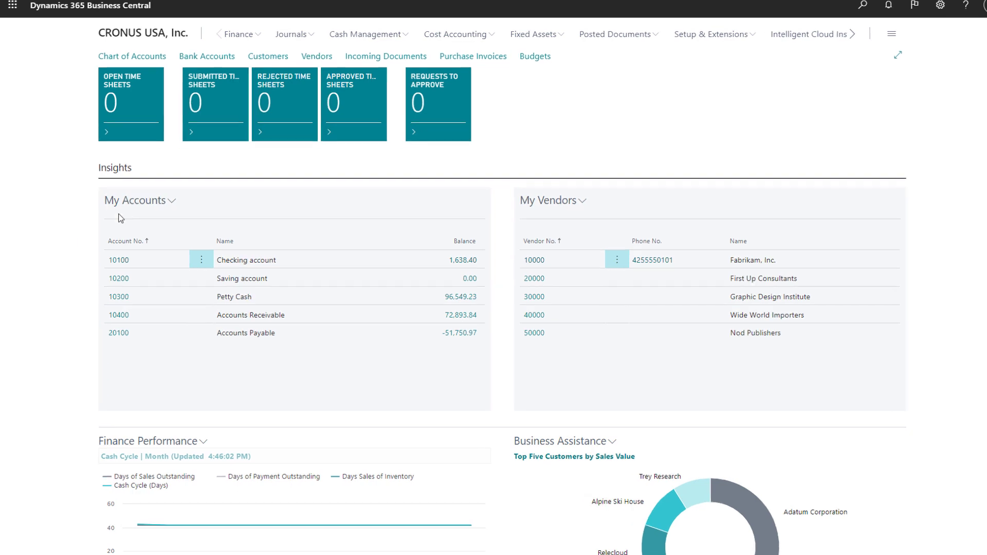
left_click(172, 201)
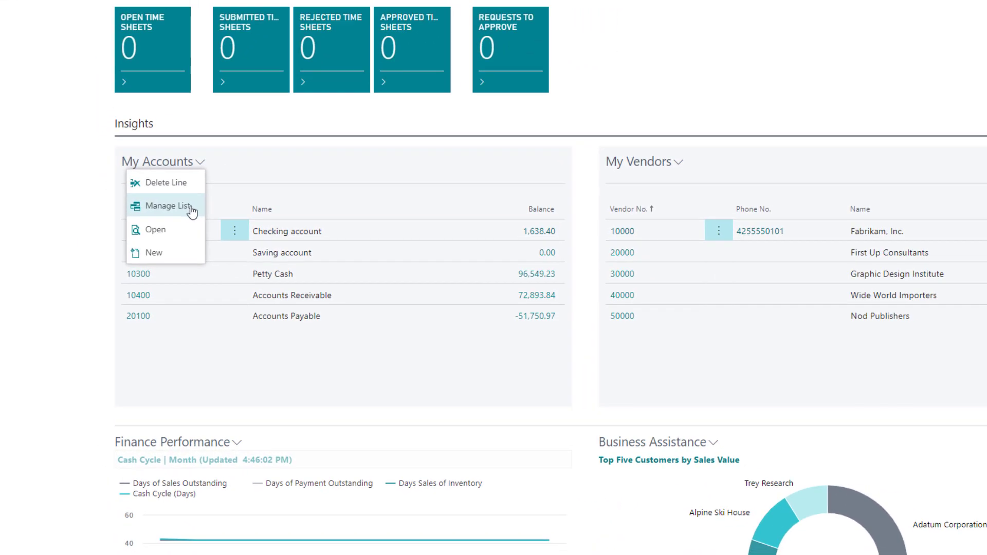
left_click(213, 178)
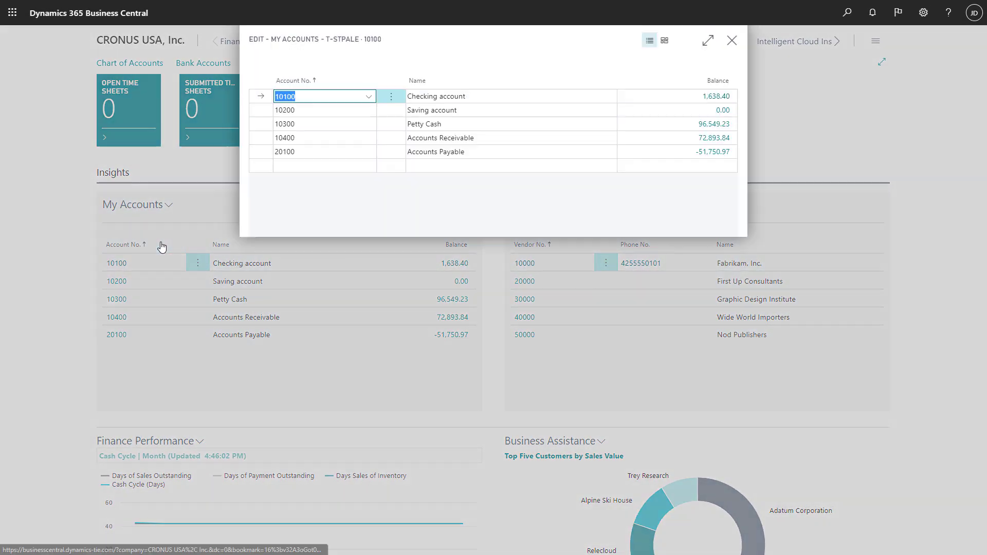
left_click(334, 166)
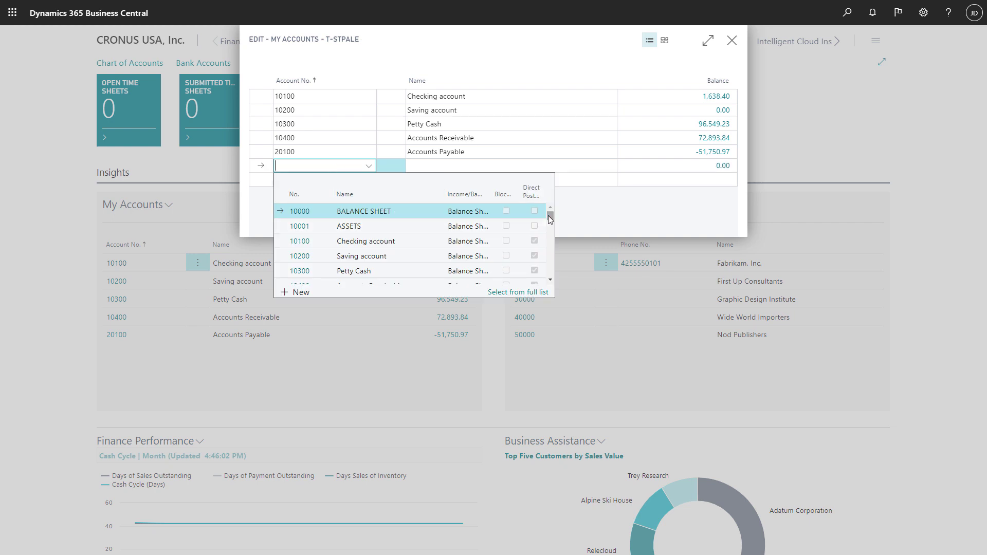
left_click_drag(548, 215, 548, 227)
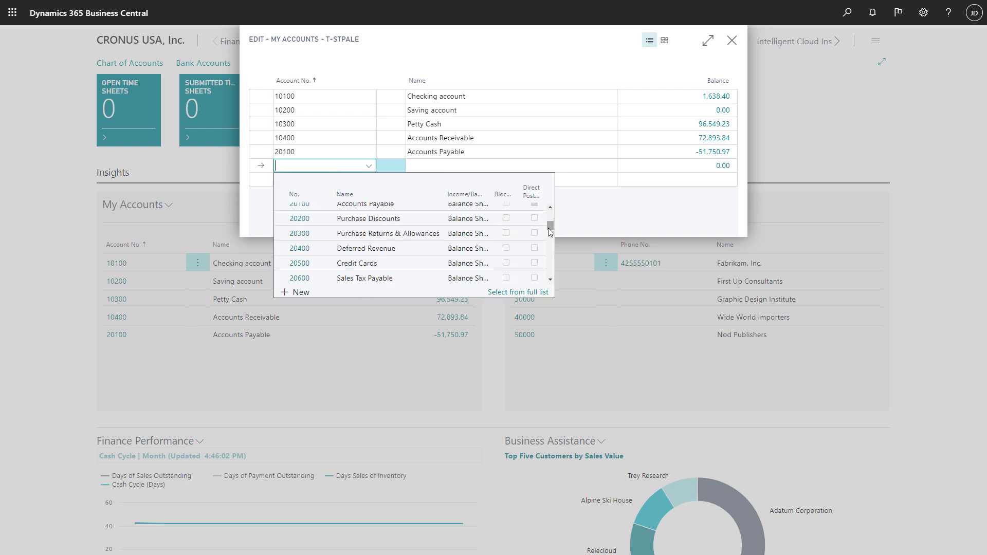
left_click(598, 215)
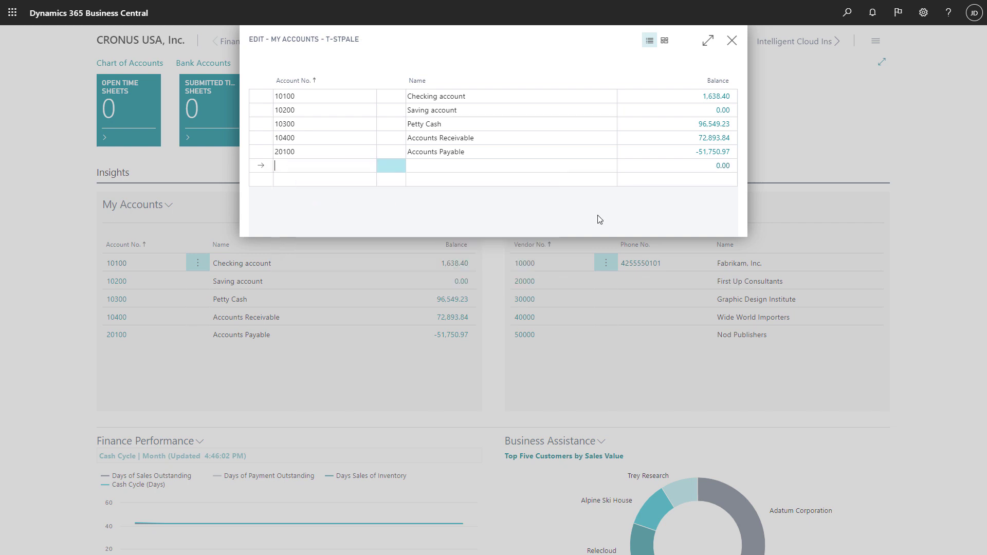
left_click(731, 40)
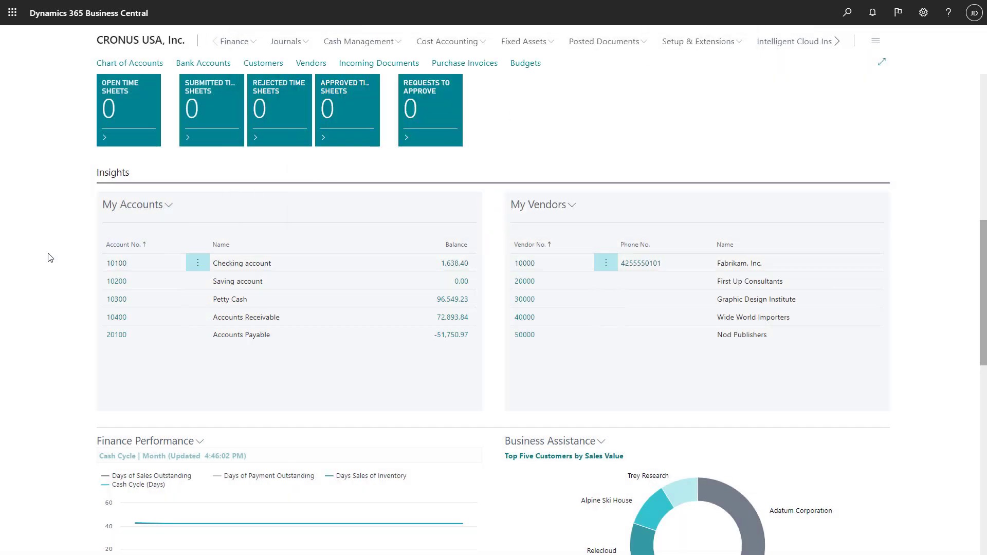
Switch the Business Assistance chart to the Cash Cycle key performance indicator
scroll(472, 340, "down", 5)
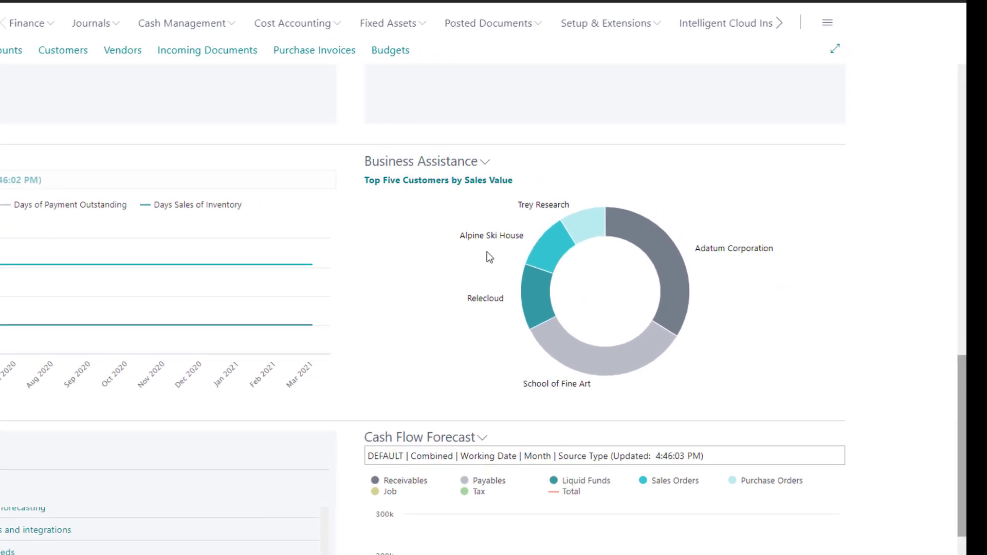
left_click(484, 162)
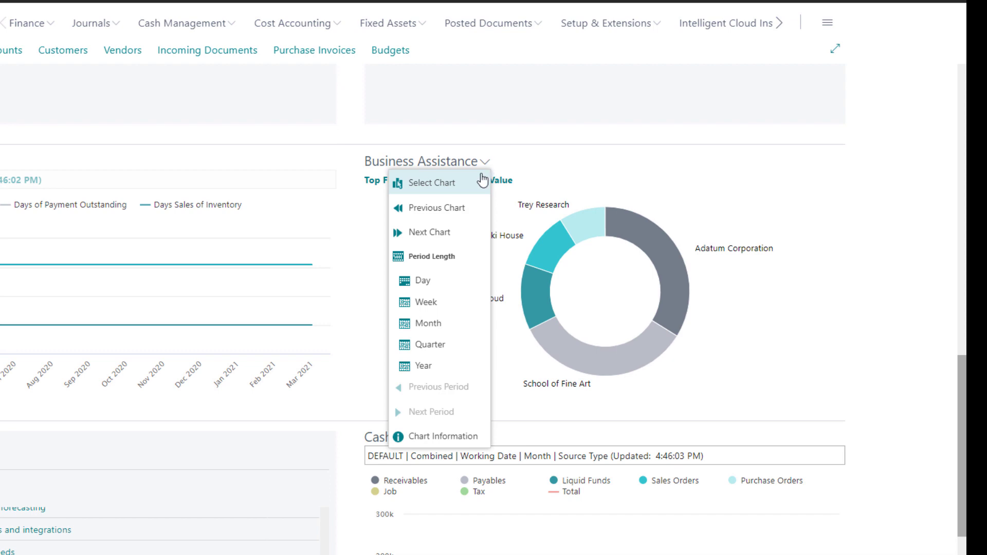
left_click(470, 184)
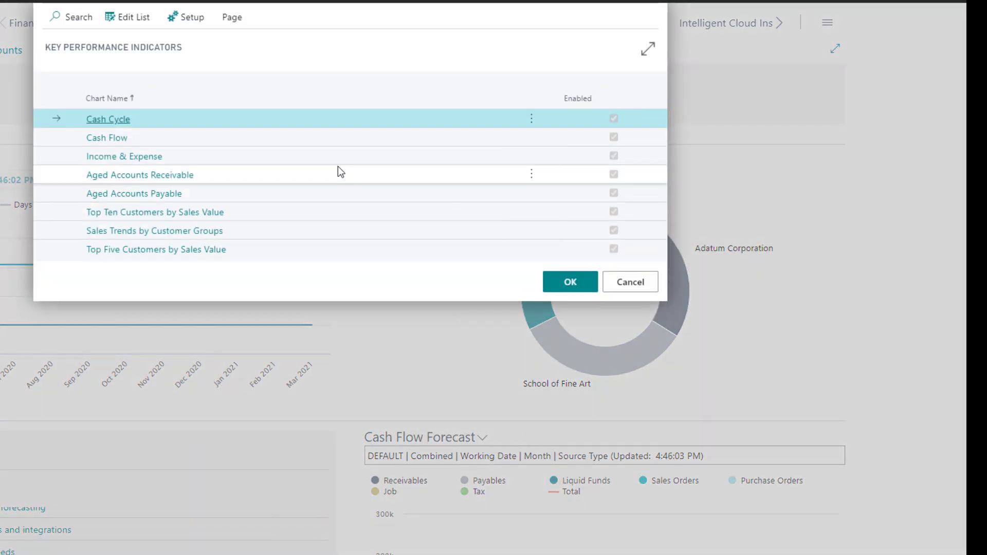
left_click(118, 121)
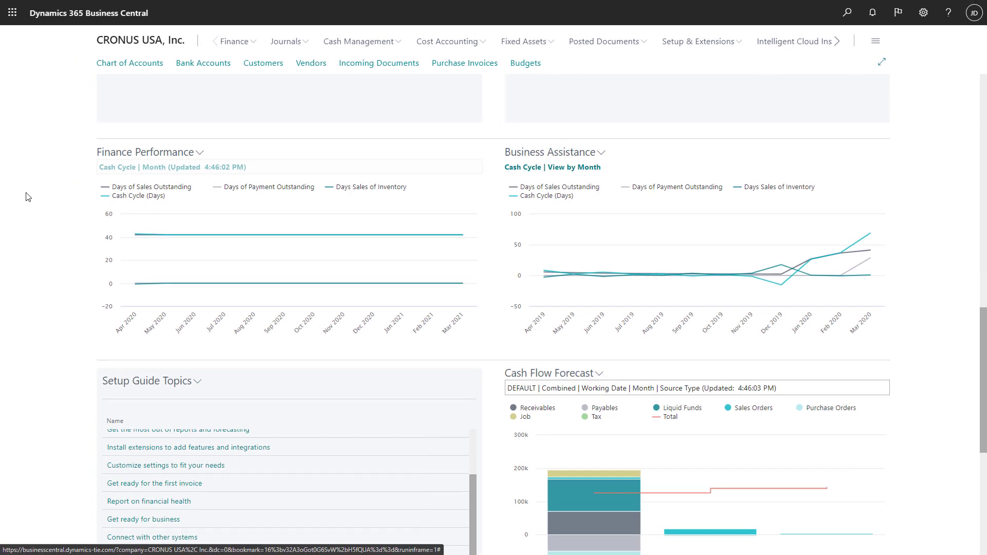
Look over the remaining home page sections, and open the General Journals list
scroll(28, 197, "down", 4)
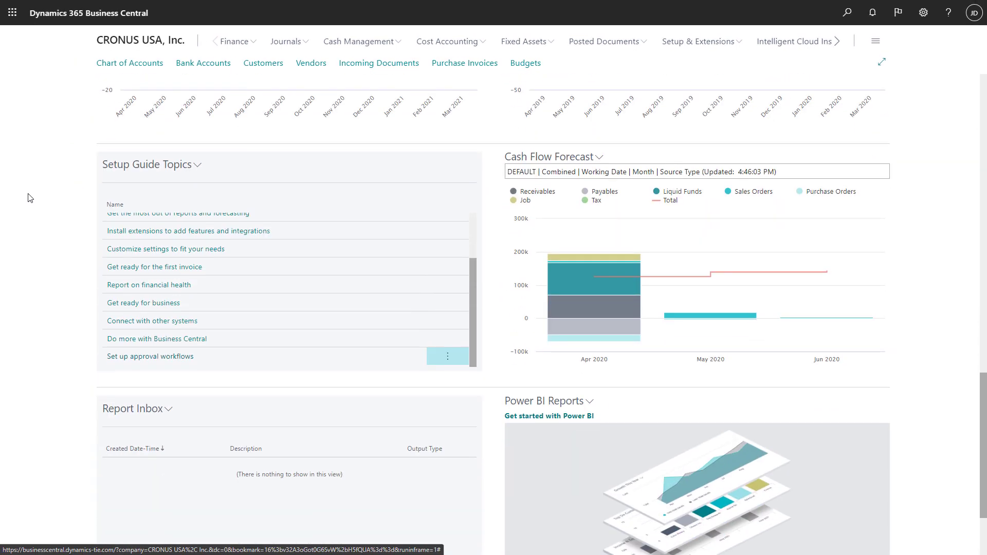
scroll(29, 198, "down", 2)
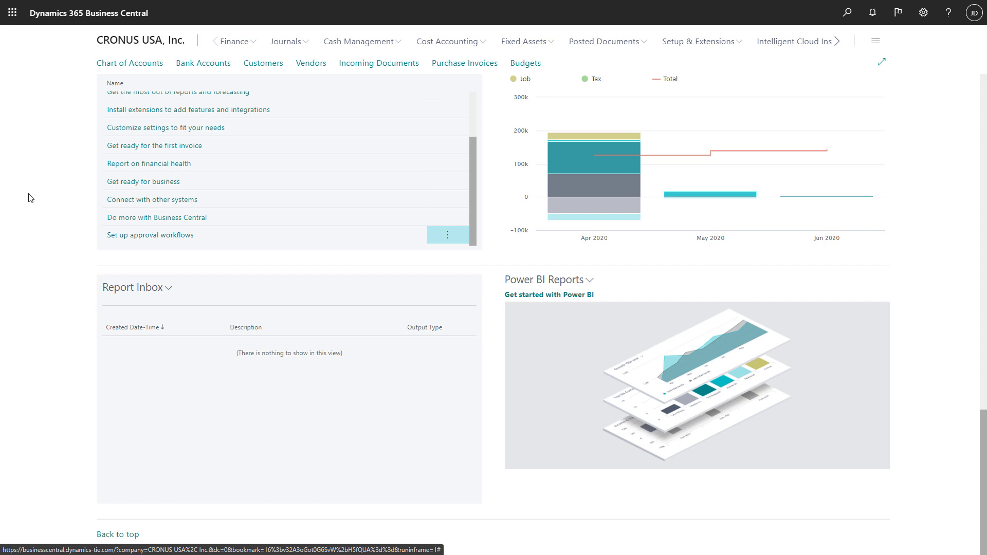
scroll(29, 198, "up", 15)
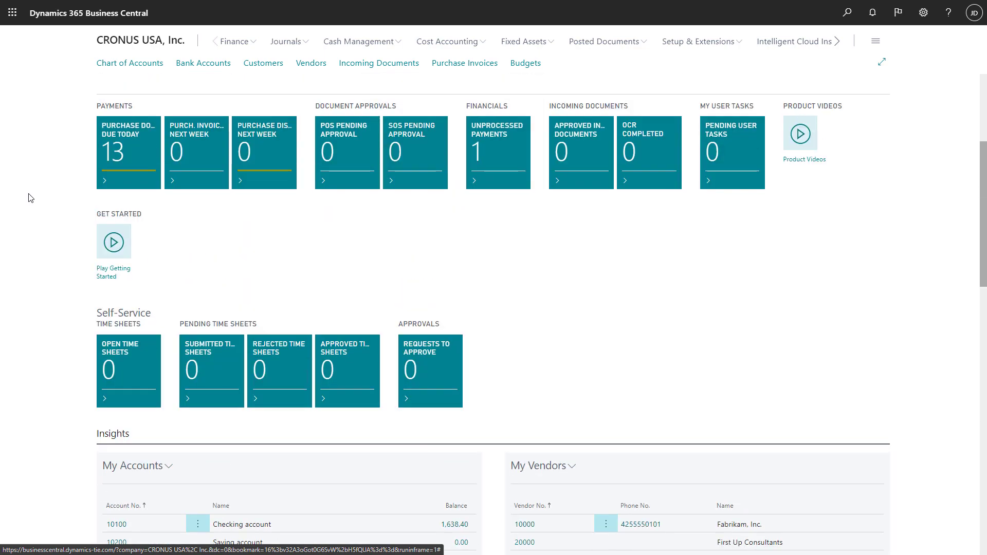
scroll(30, 198, "up", 5)
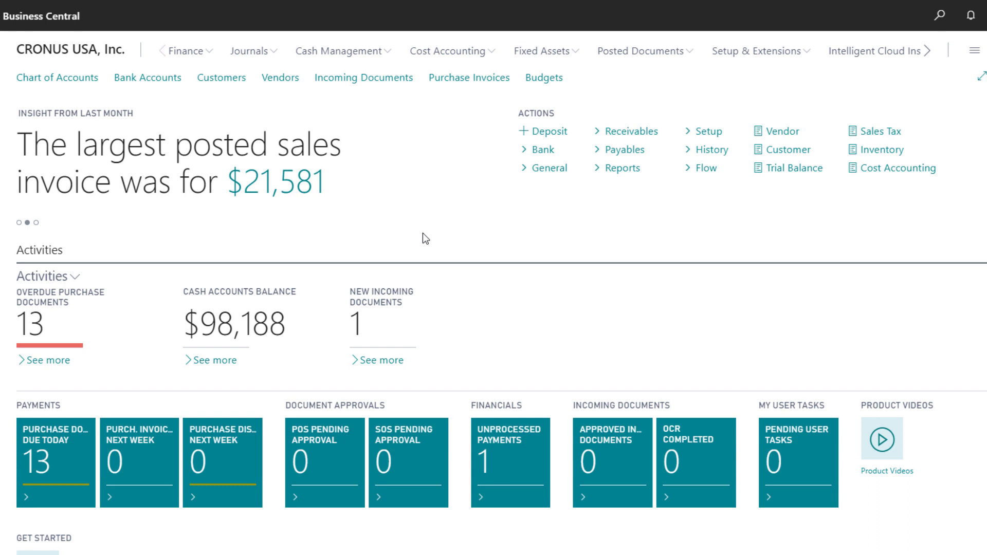
left_click(206, 55)
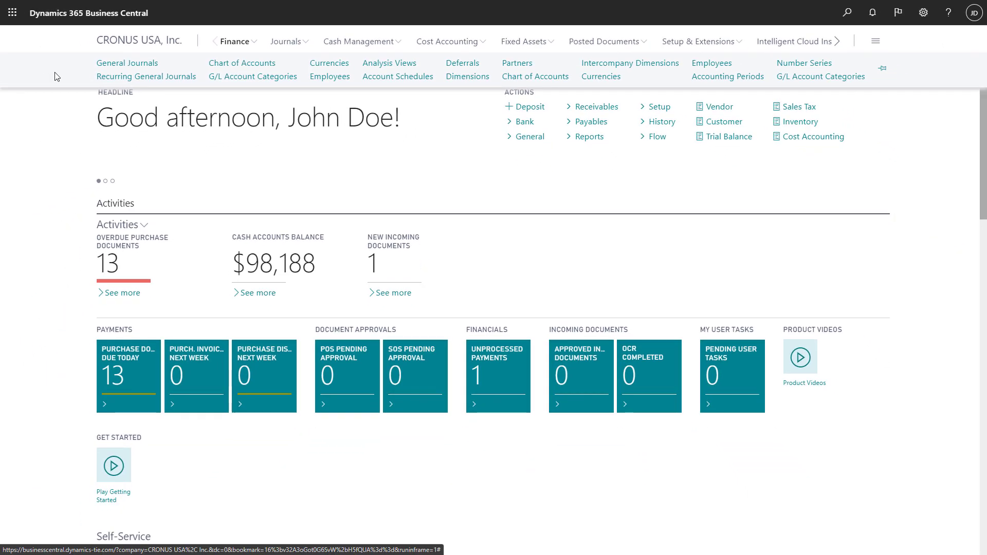
left_click(101, 69)
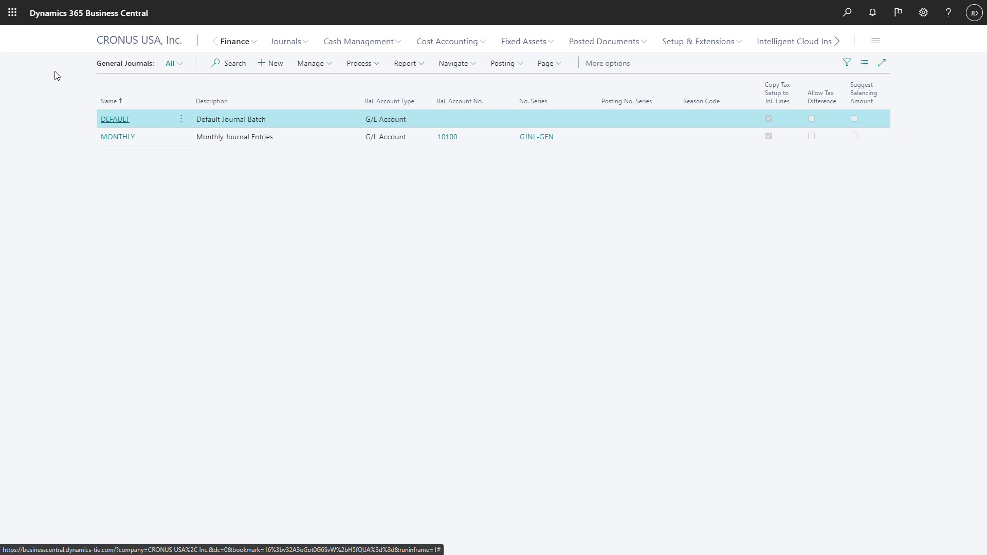
Look at the available journal pages, and open the Bank Accounts list
left_click(307, 45)
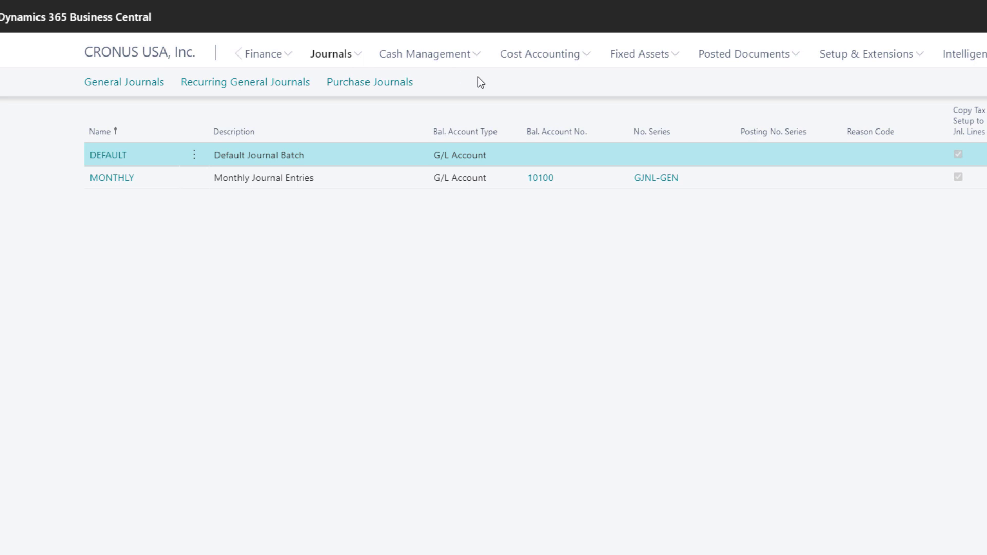
left_click(476, 57)
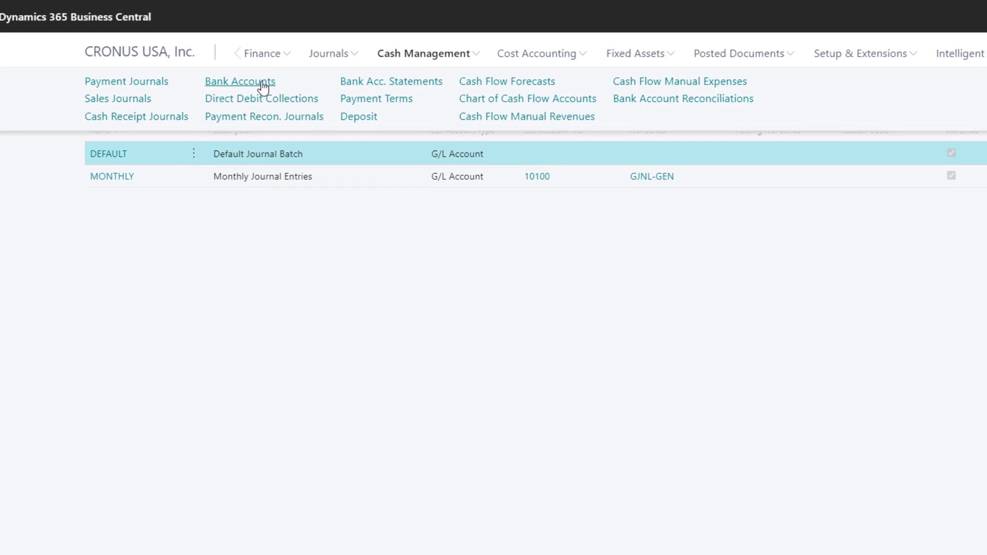
left_click(262, 83)
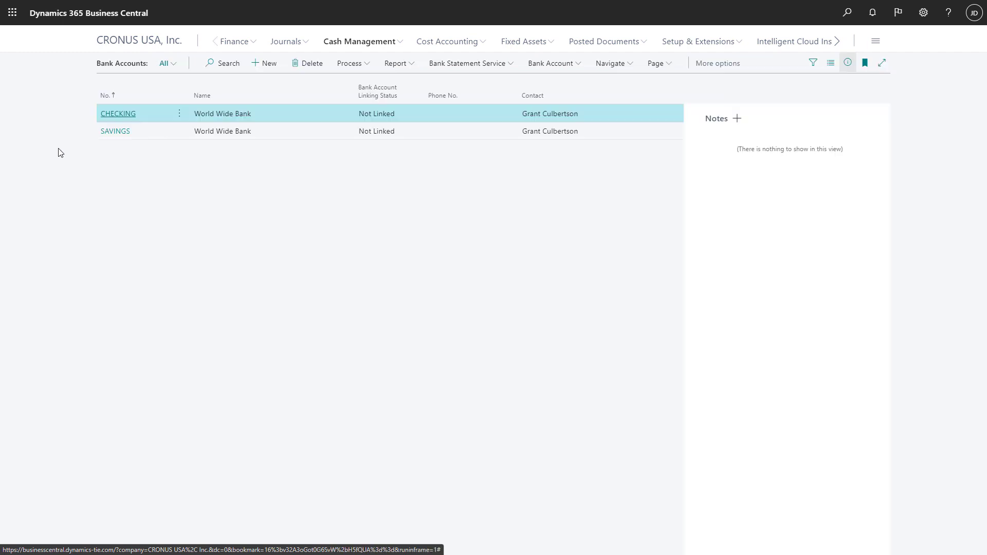